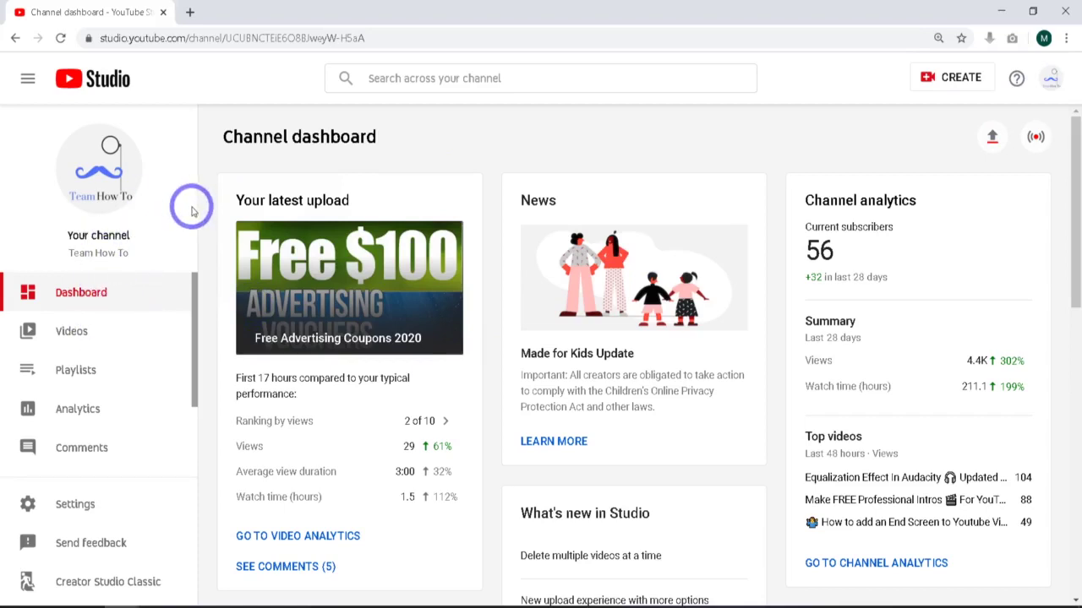
Show the channel's comments filtered to the Likely spam tab
click(81, 448)
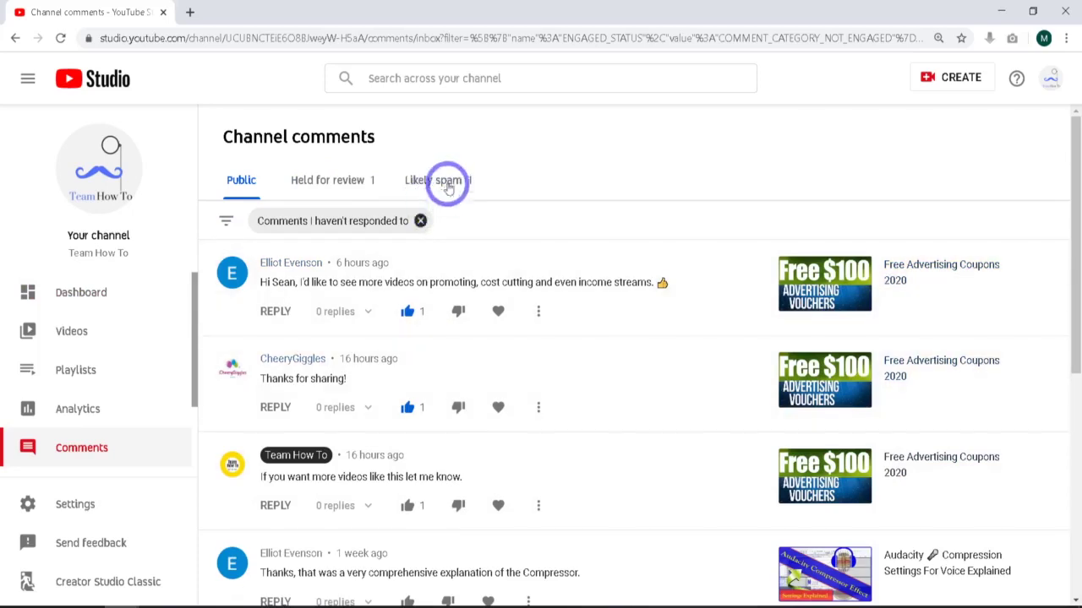
click(448, 180)
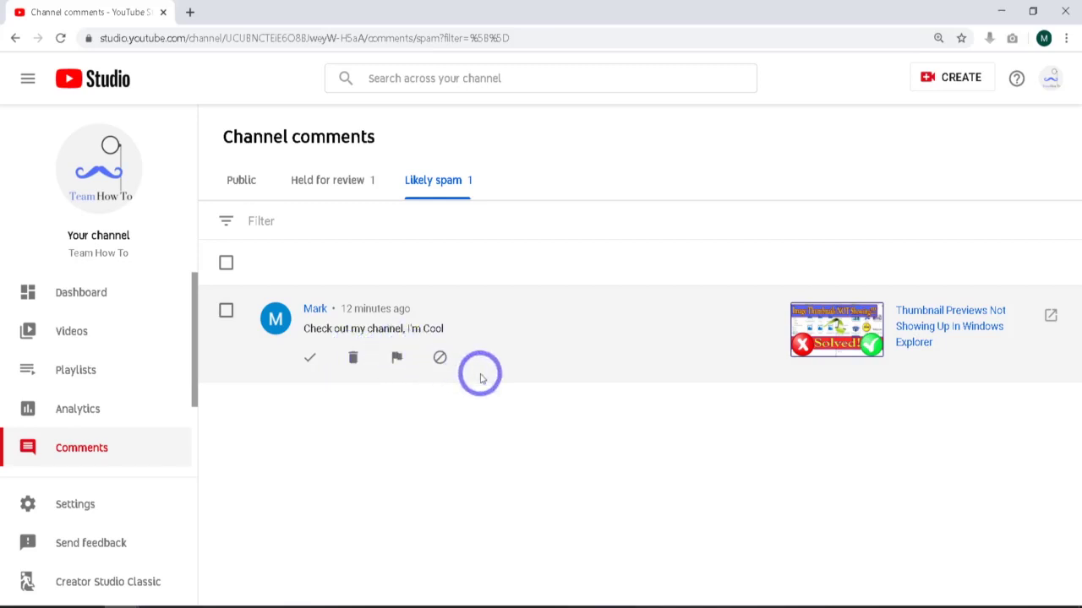
Delete the 'Check out my channel, I'm Cool' spam comment and view the Held for review list
click(353, 358)
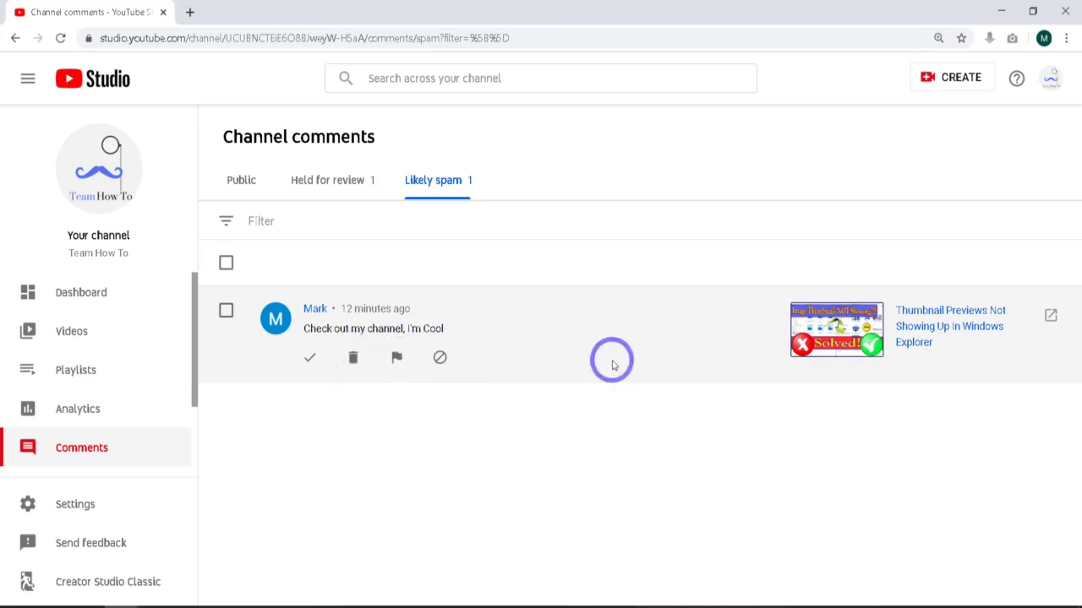
click(341, 184)
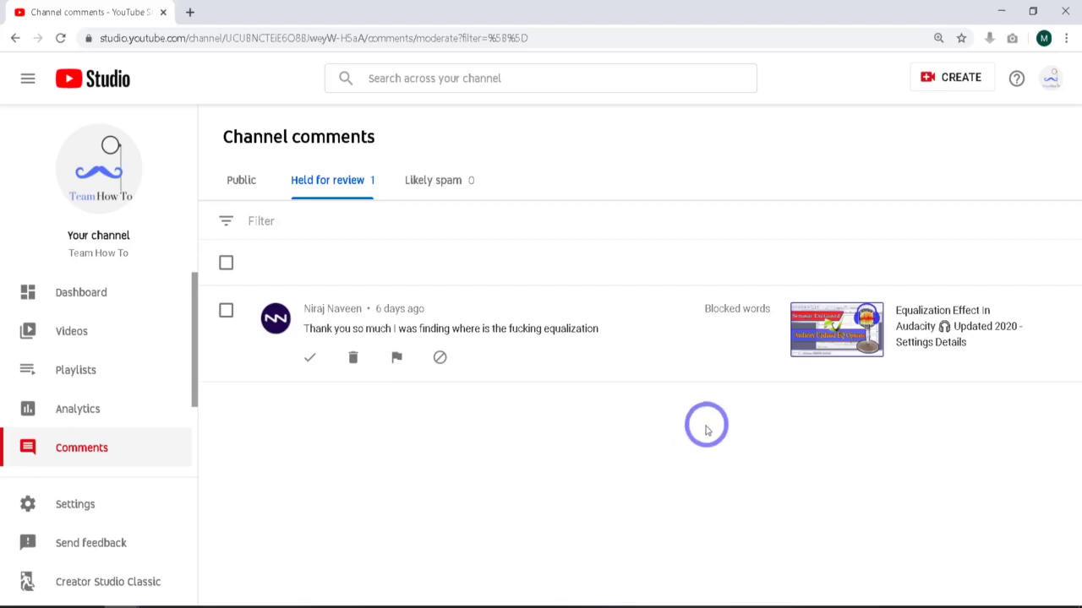
mouse_move(507, 332)
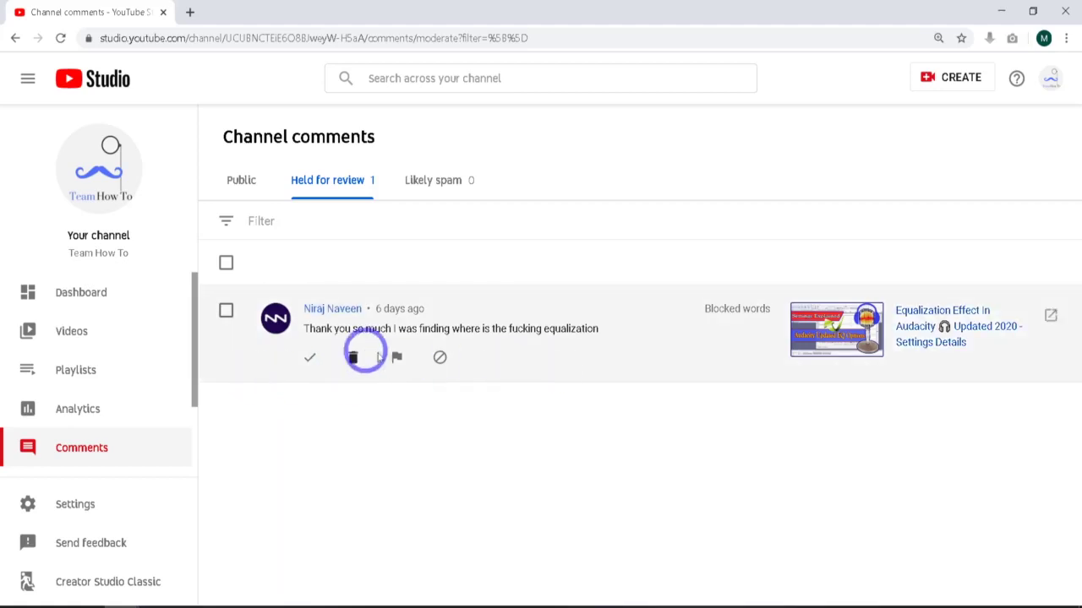
click(240, 180)
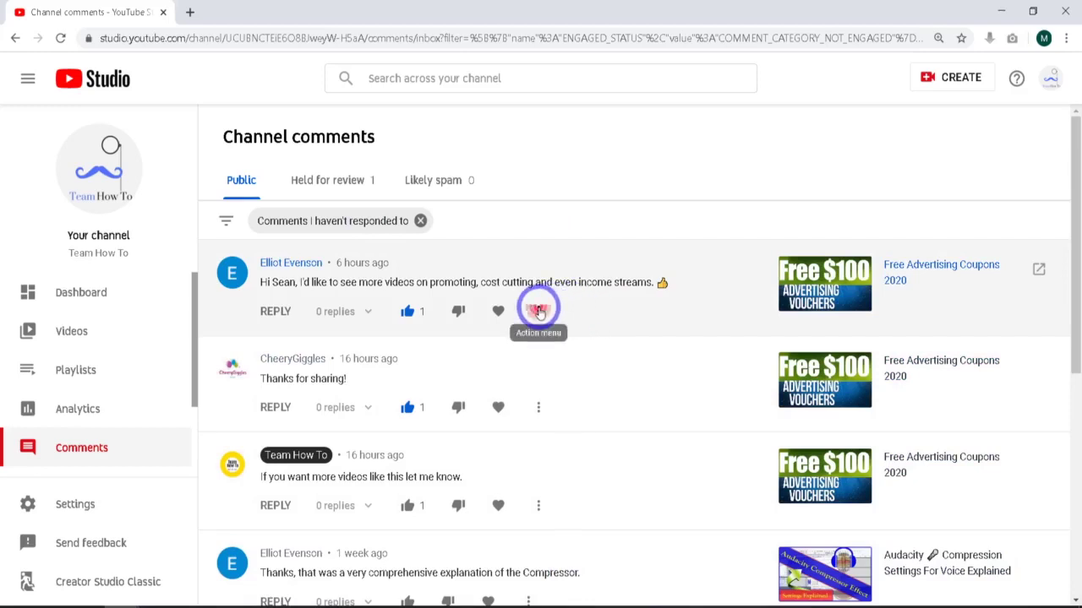
click(538, 312)
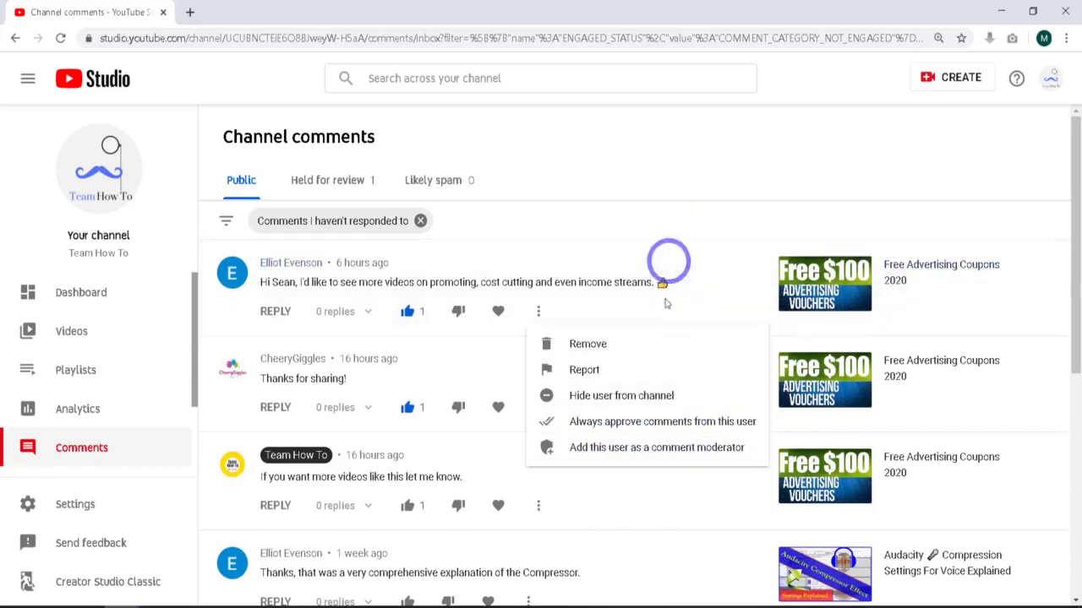
click(649, 161)
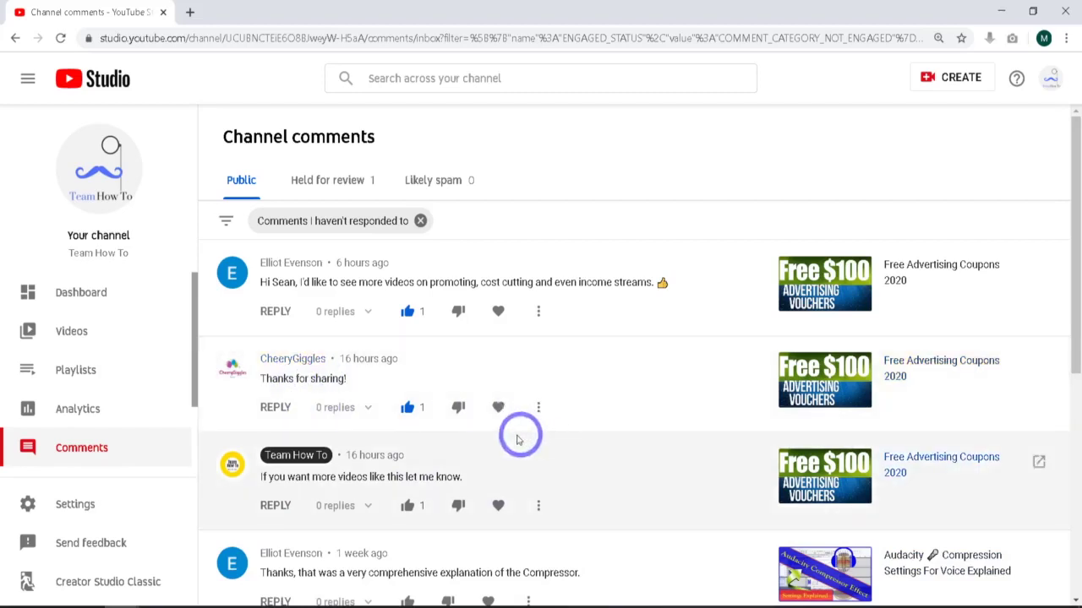
Post a thank-you reply under CheeryGiggles' 'Thanks for sharing!' comment
click(276, 408)
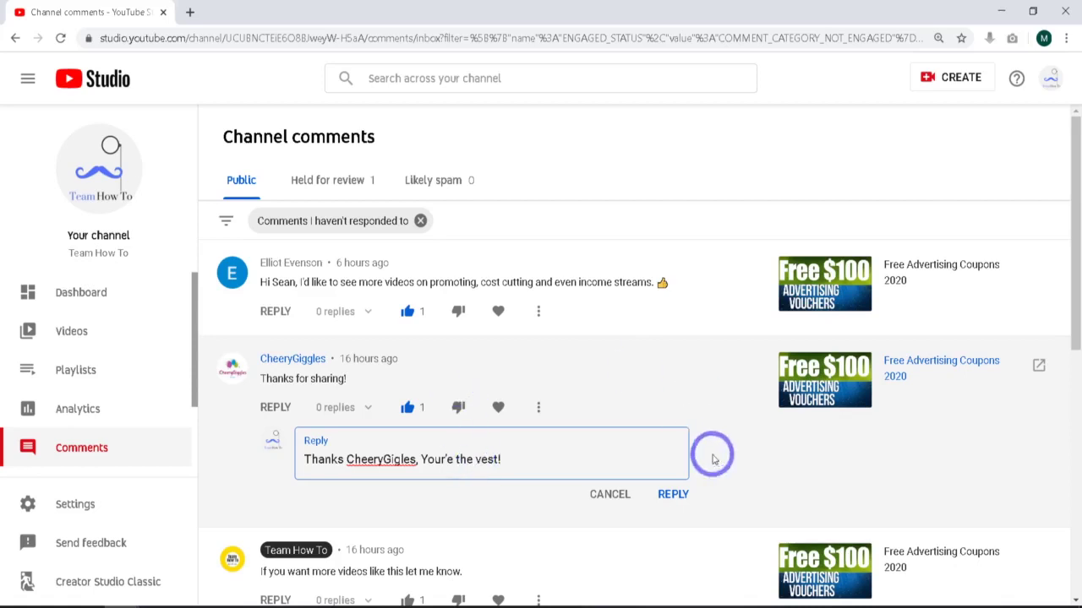
click(668, 504)
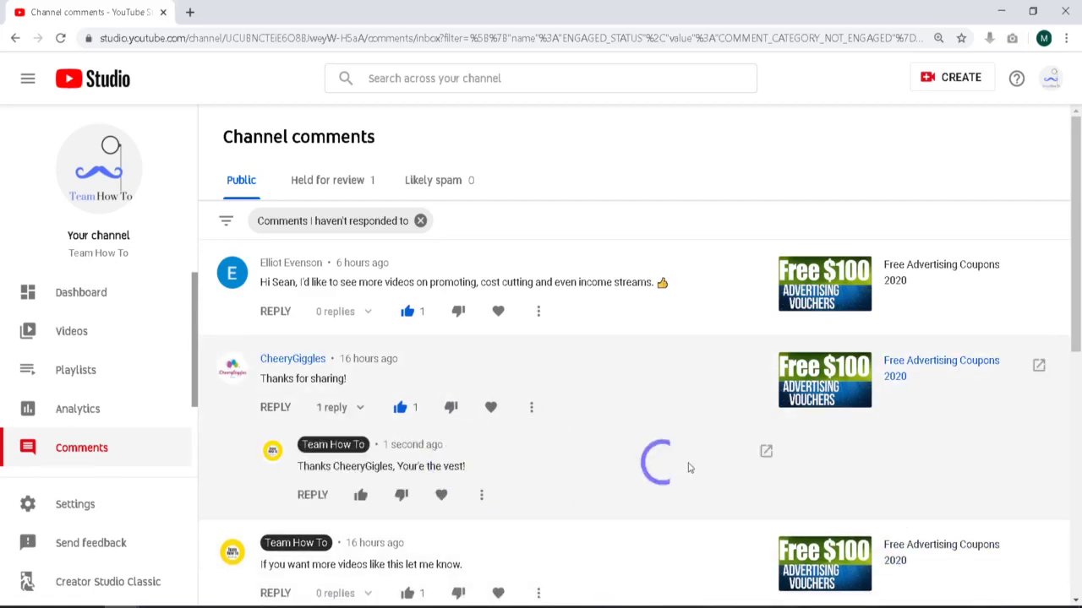
Edit the reply to CheeryGiggles so it reads 'You're the Best!' and save it
click(481, 496)
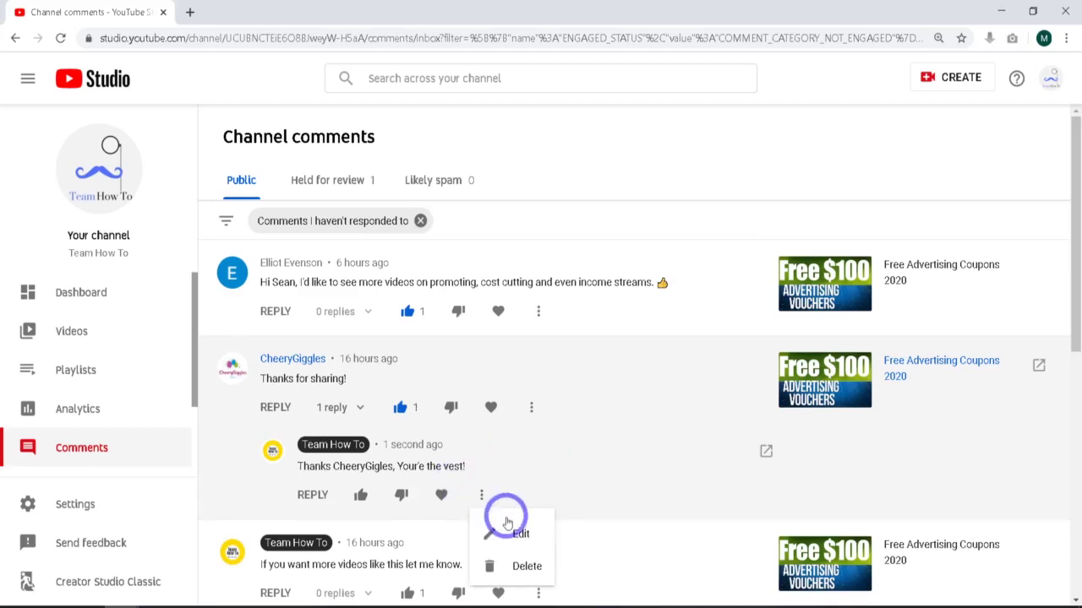
click(498, 524)
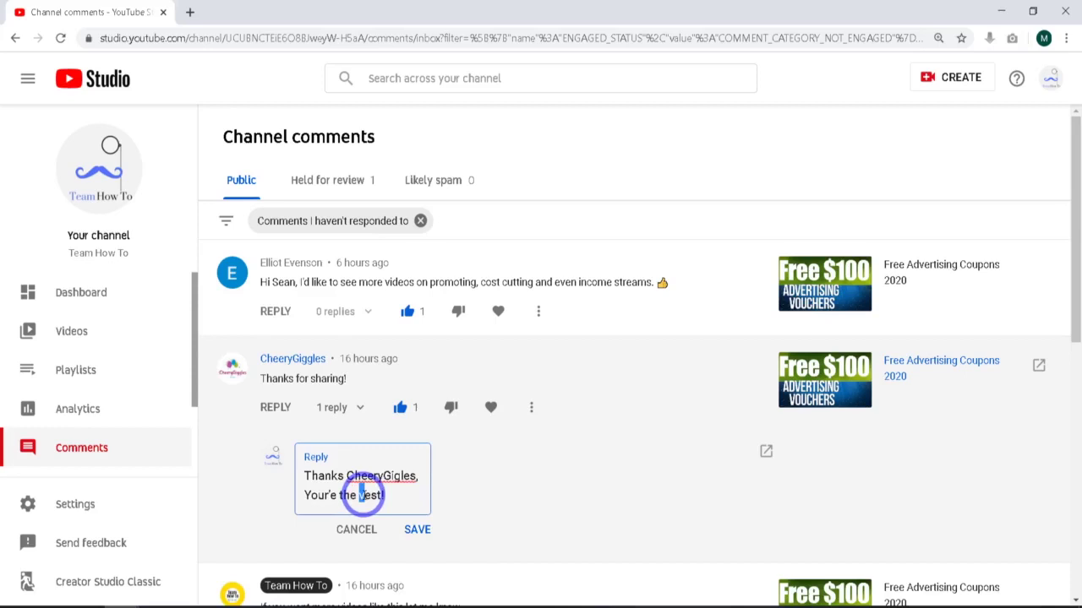
text(B)
click(417, 529)
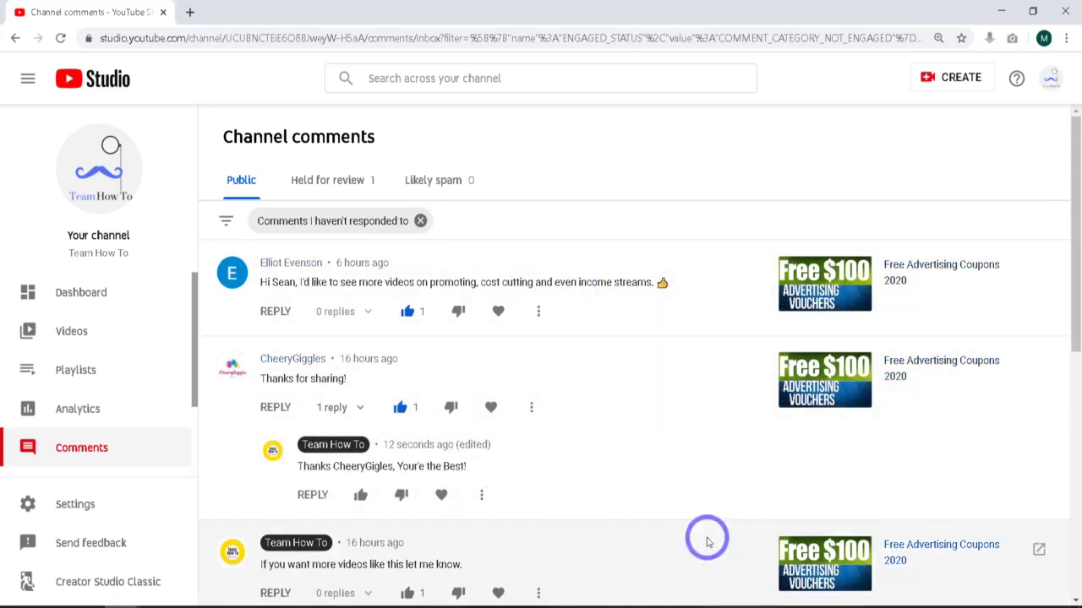
scroll(643, 475, down, 1)
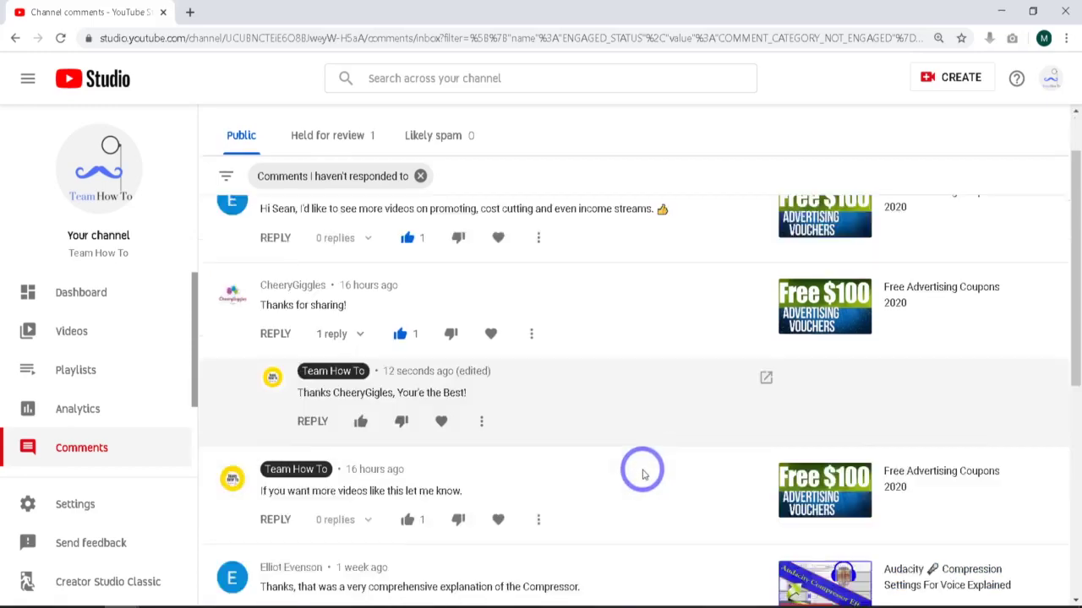
scroll(642, 475, down, 3)
scroll(642, 475, down, 2)
scroll(640, 473, up, 3)
scroll(641, 473, up, 2)
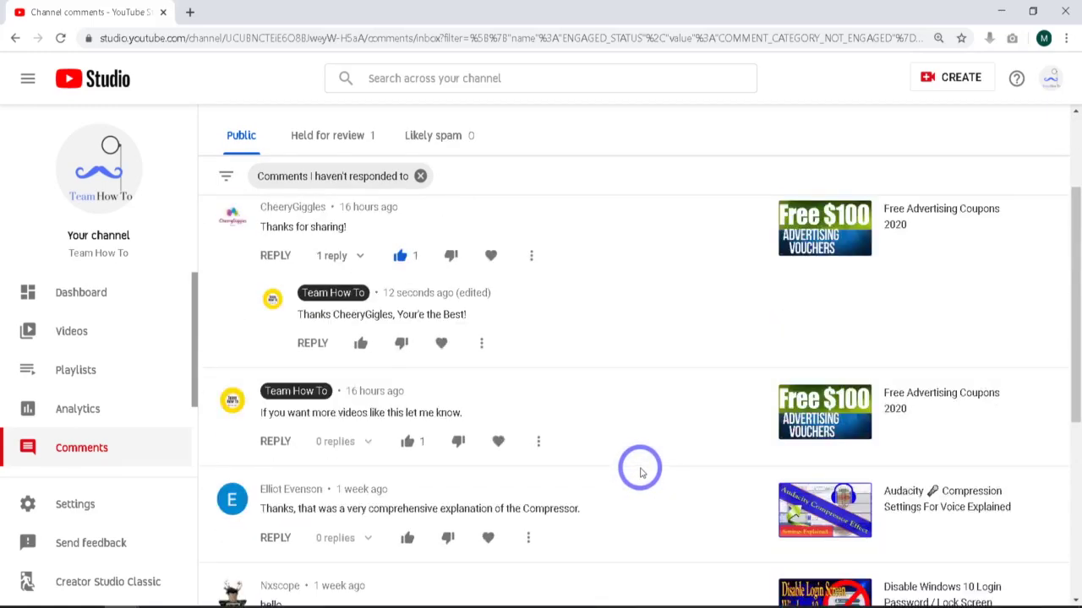
scroll(640, 474, up, 3)
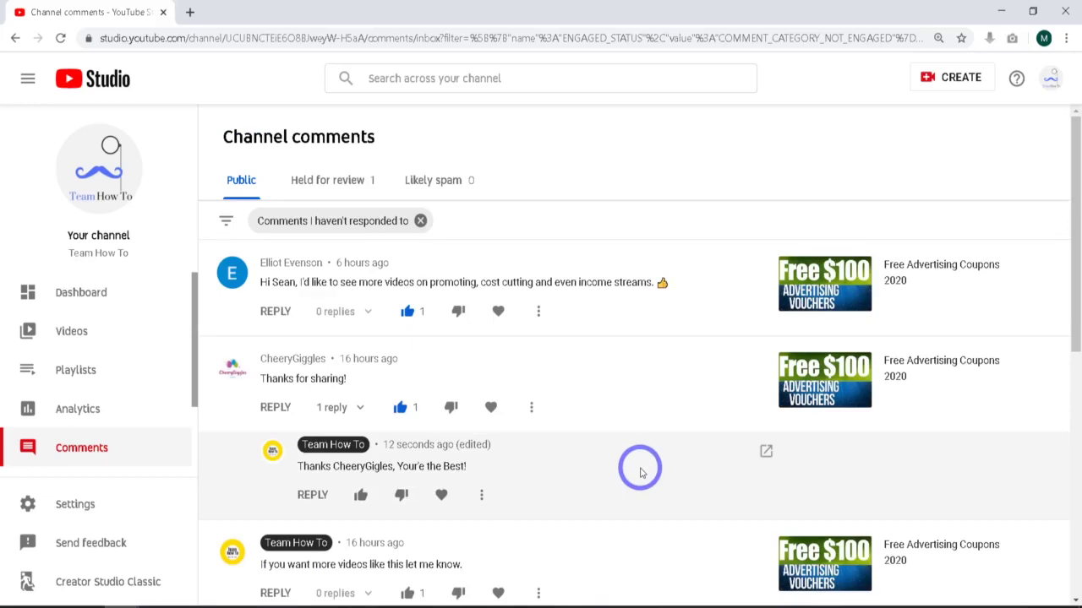